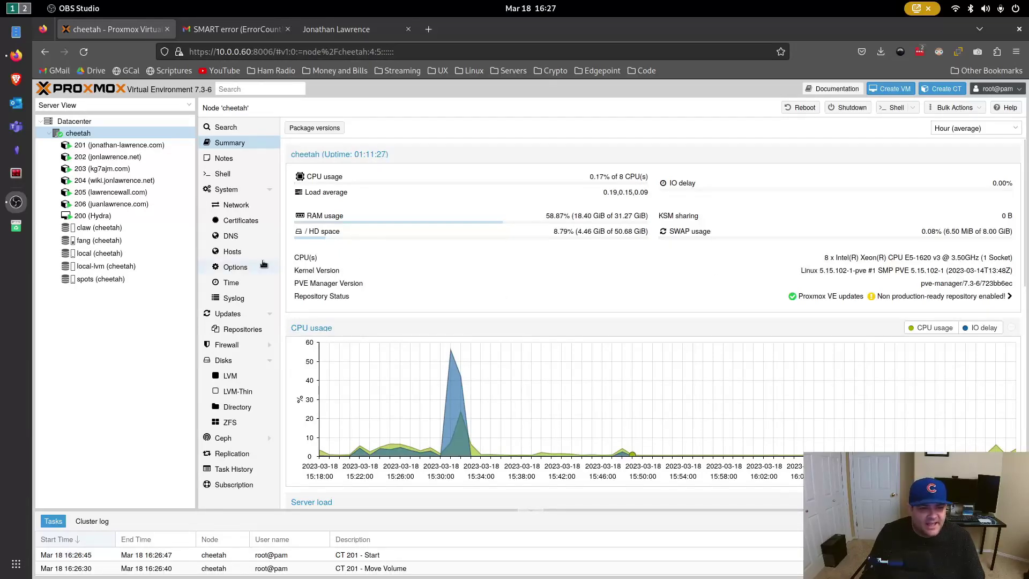
Review the cheetah node's disk list, select /dev/sdb, and compare it with the SMART error e-mail about that drive.
click(223, 360)
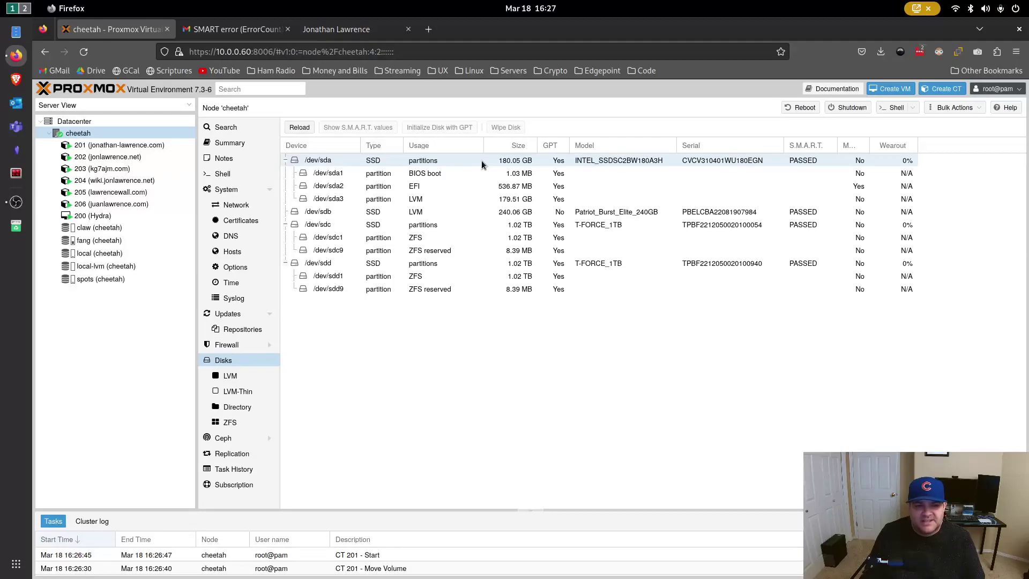
click(492, 210)
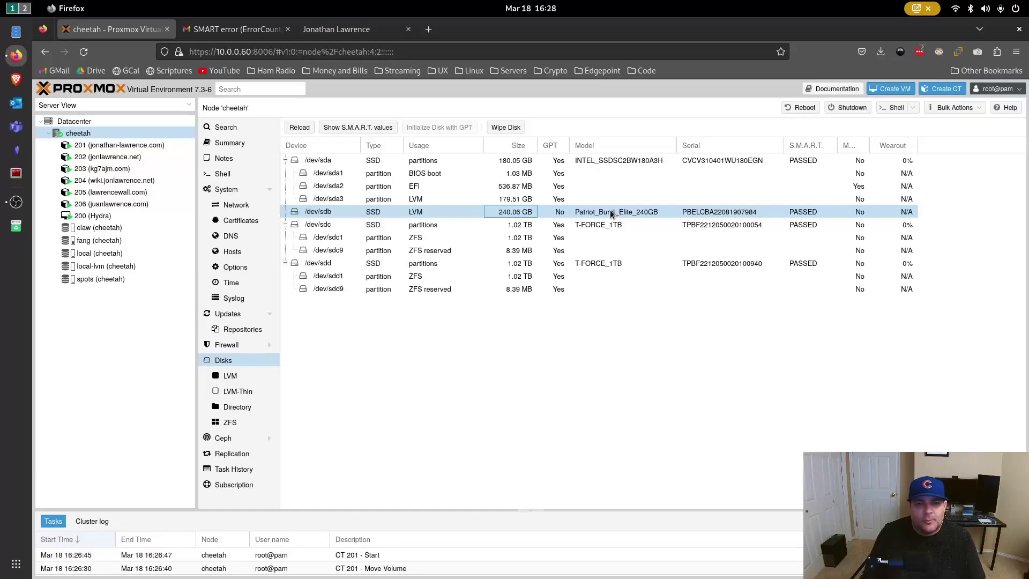
click(244, 33)
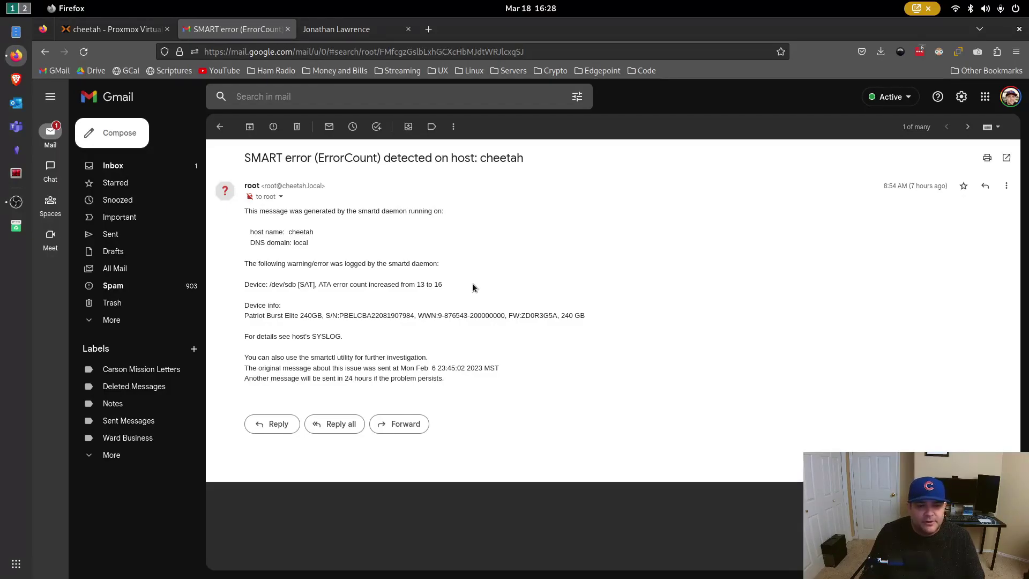
click(135, 29)
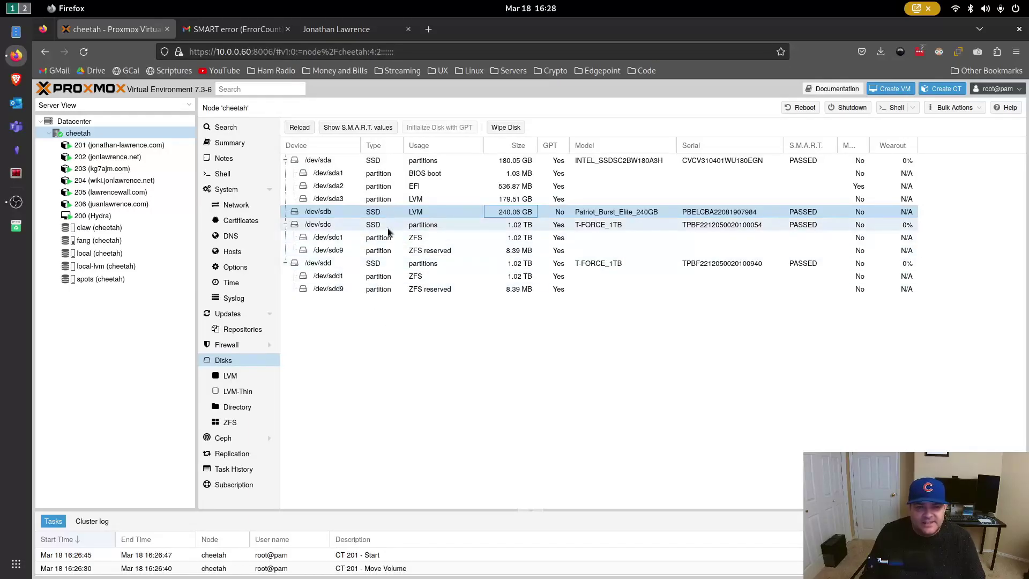
Examine the two 1.02 TB T-FORCE drives, /dev/sdc and /dev/sdd, by collapsing and re-expanding their partition lists.
click(285, 225)
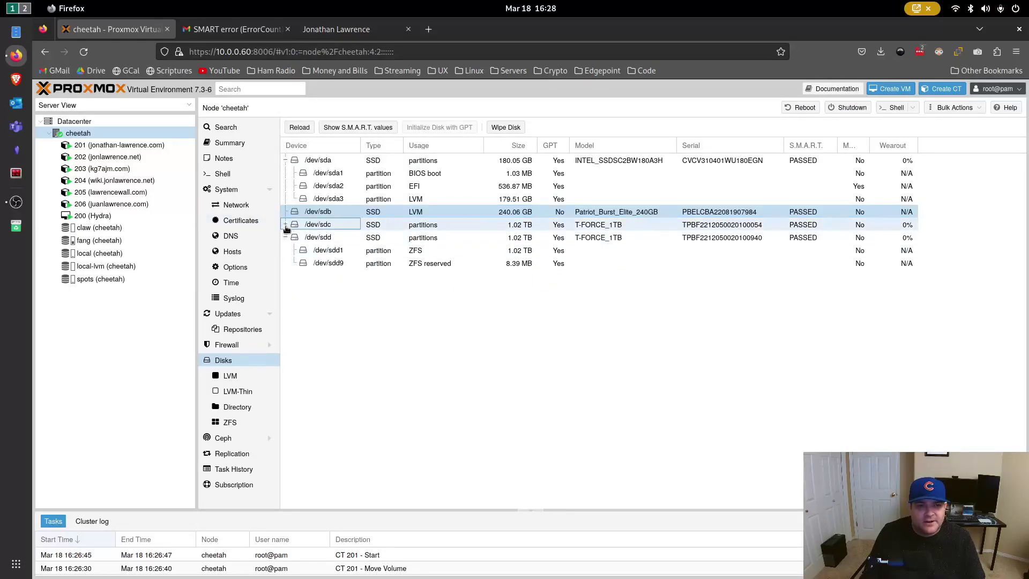
click(286, 237)
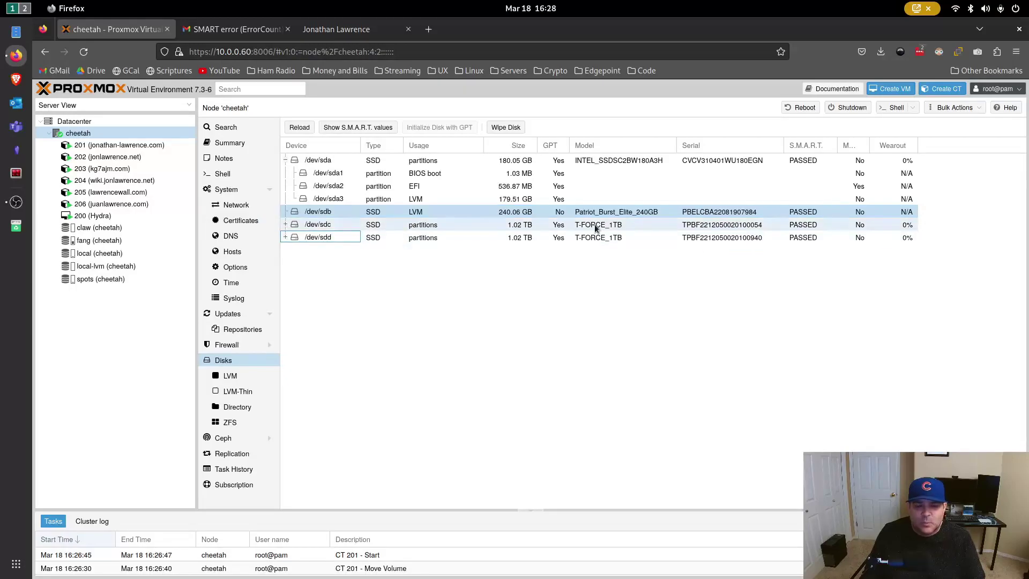
click(286, 225)
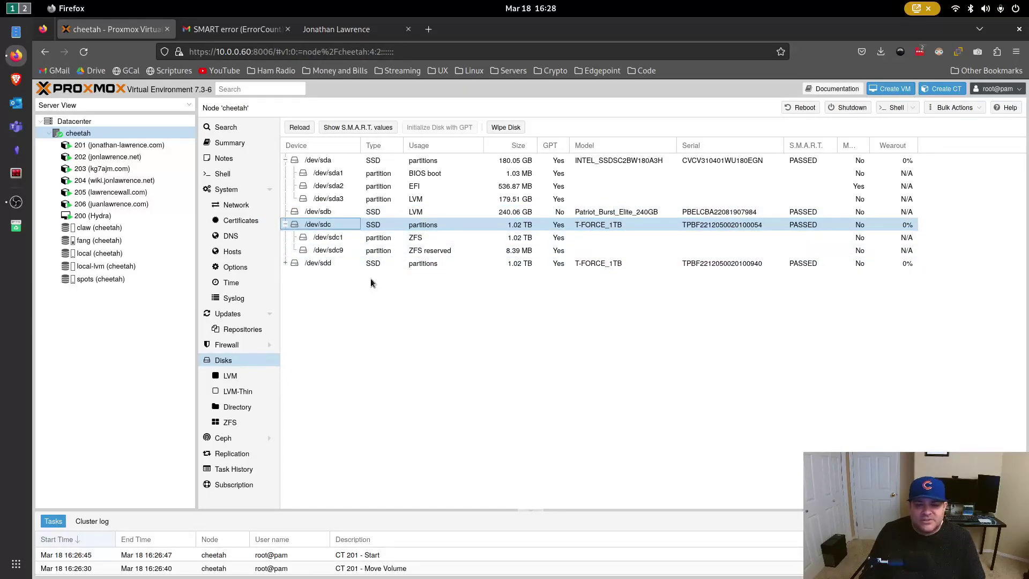
click(410, 225)
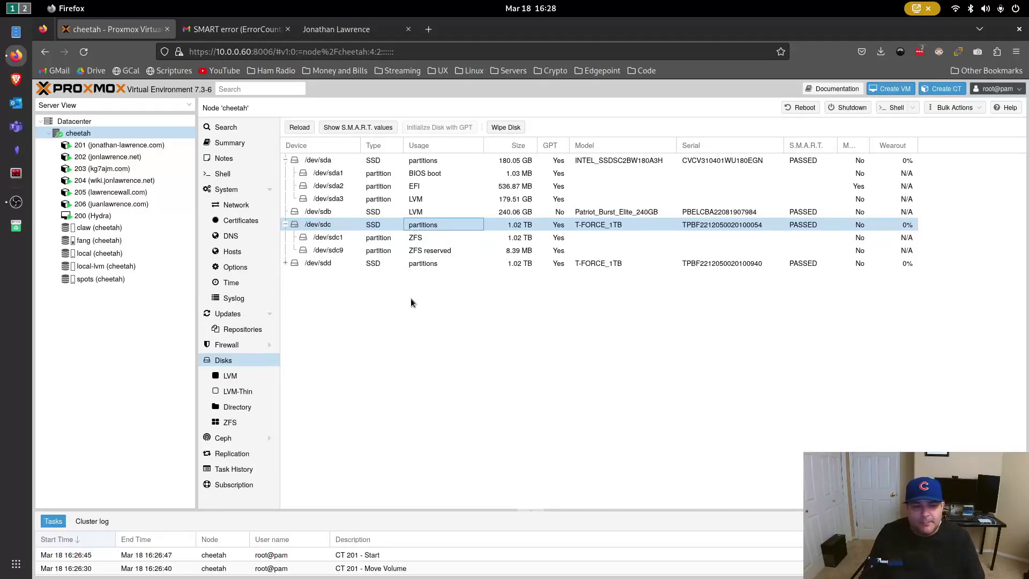
click(286, 263)
click(287, 263)
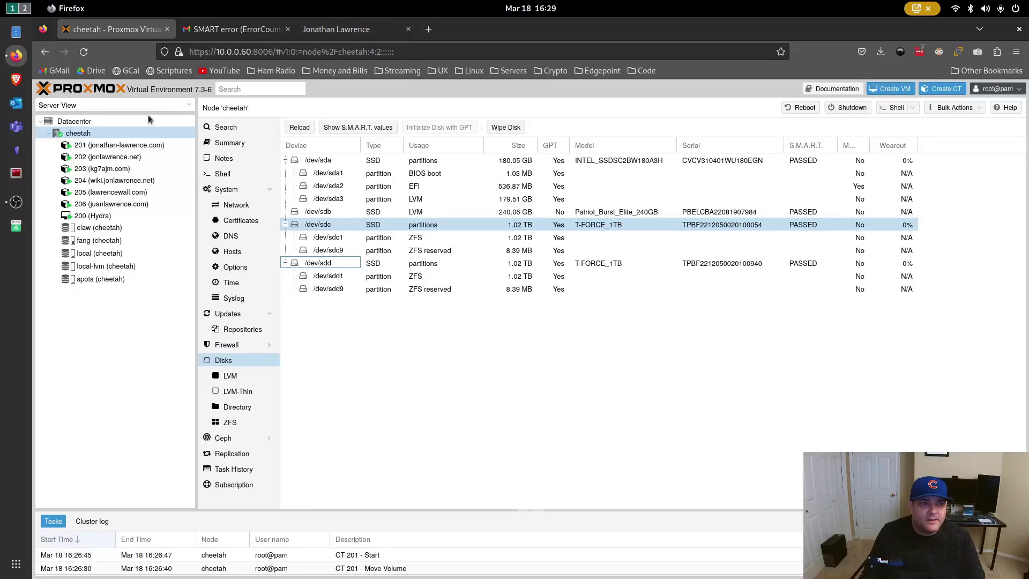
Select container 201 and check in the browser that the website it hosts loads, including after a page reload.
click(118, 146)
click(333, 29)
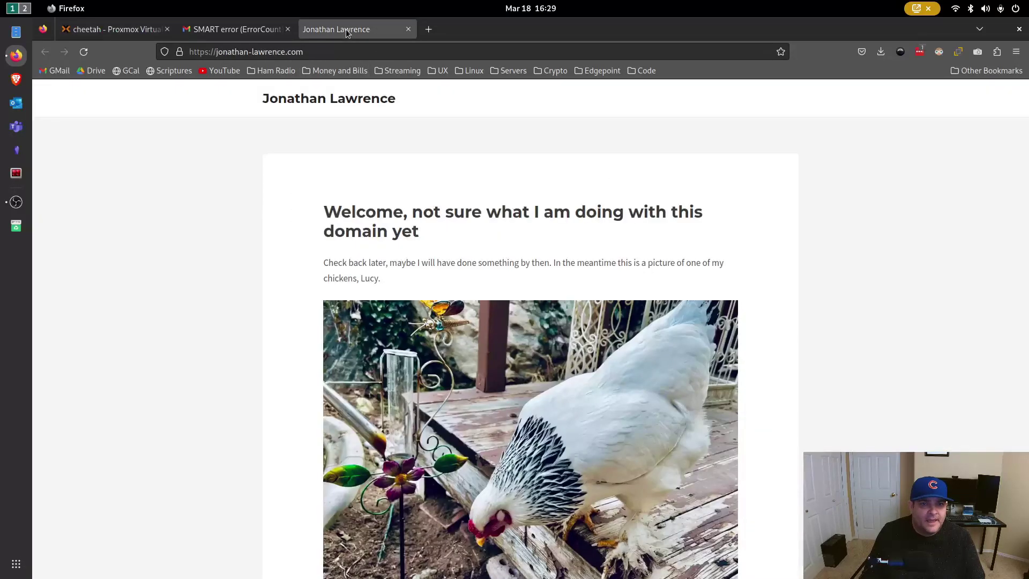
scroll(515, 247, down, 3)
scroll(517, 255, up, 3)
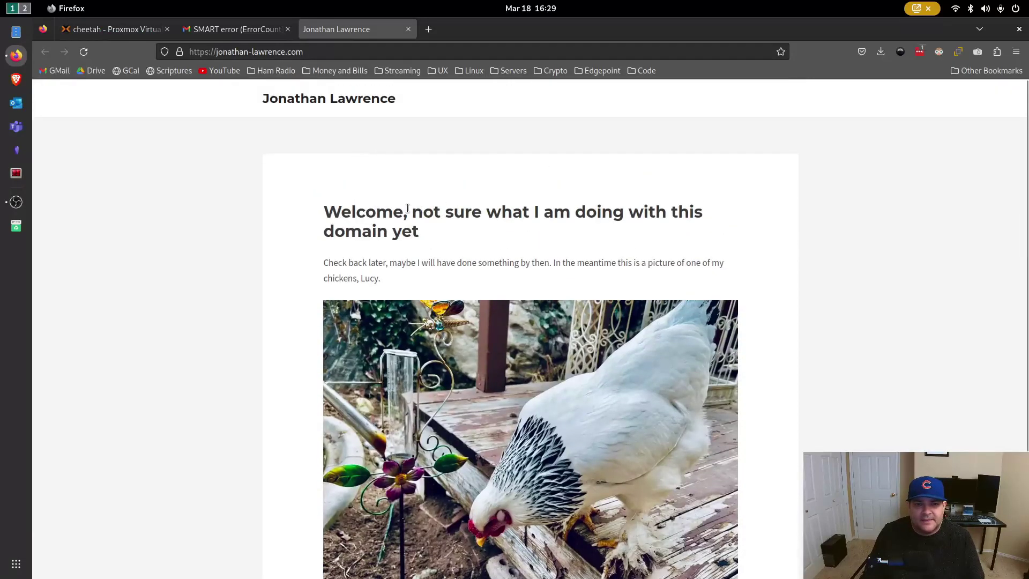
scroll(490, 199, down, 3)
scroll(493, 206, up, 3)
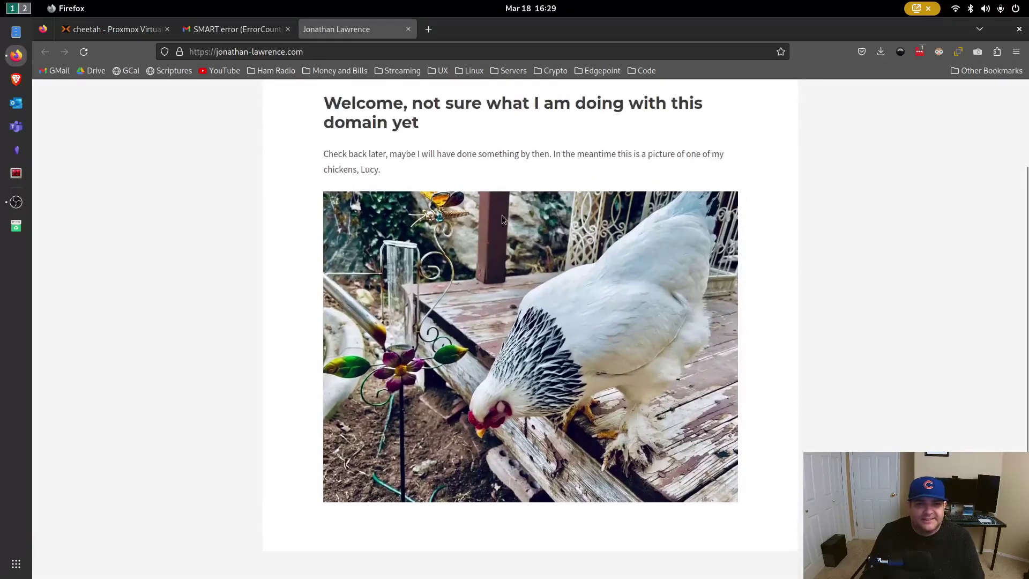
click(83, 51)
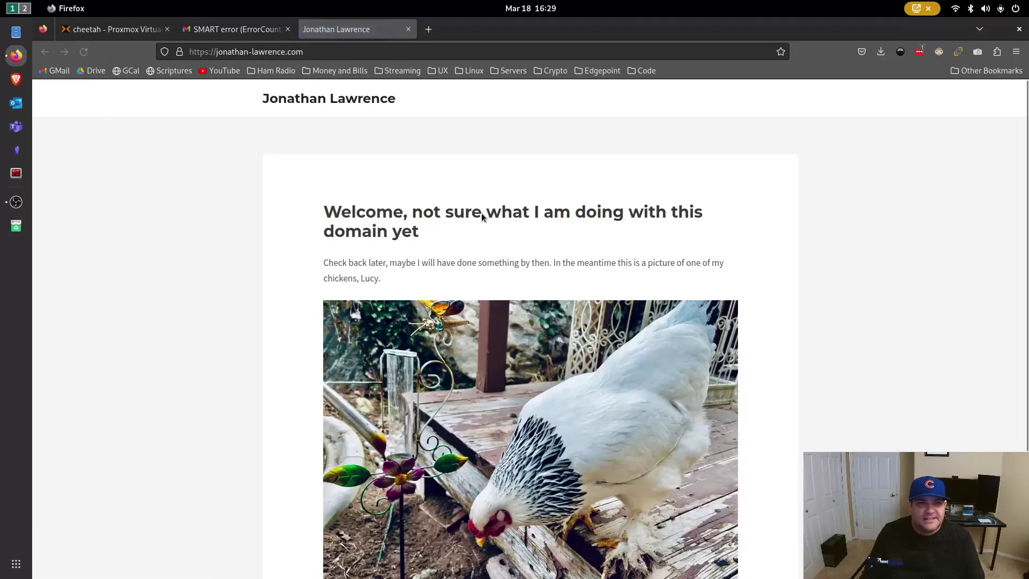
click(93, 33)
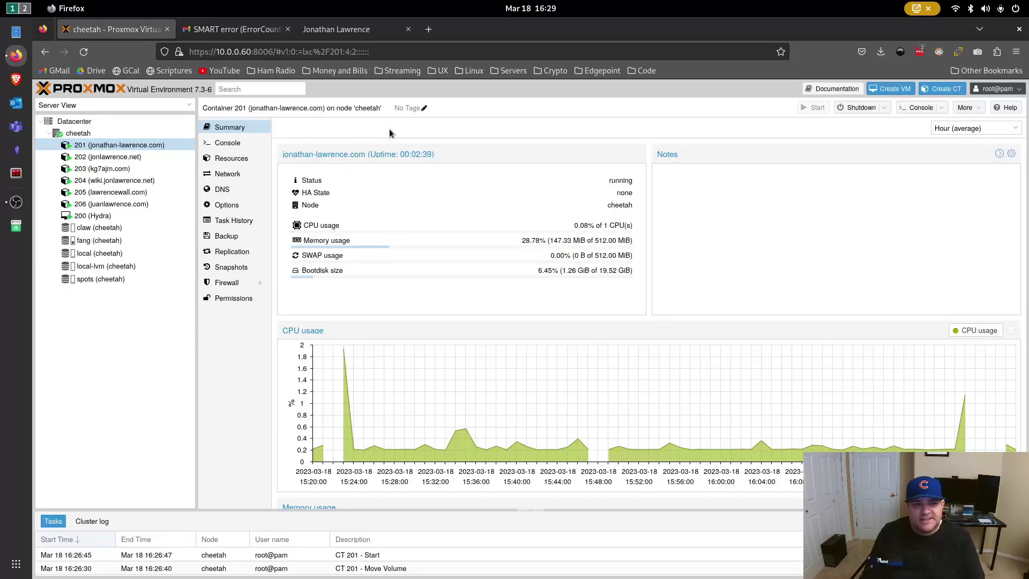
Try to move container 201's root disk to the claw storage with source deletion enabled while the container is running.
click(229, 160)
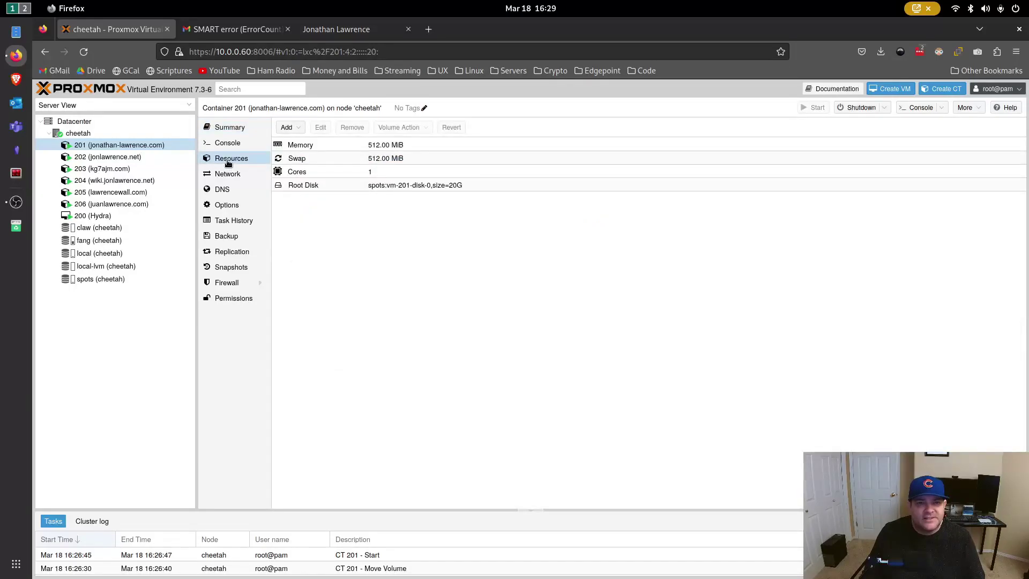
click(412, 185)
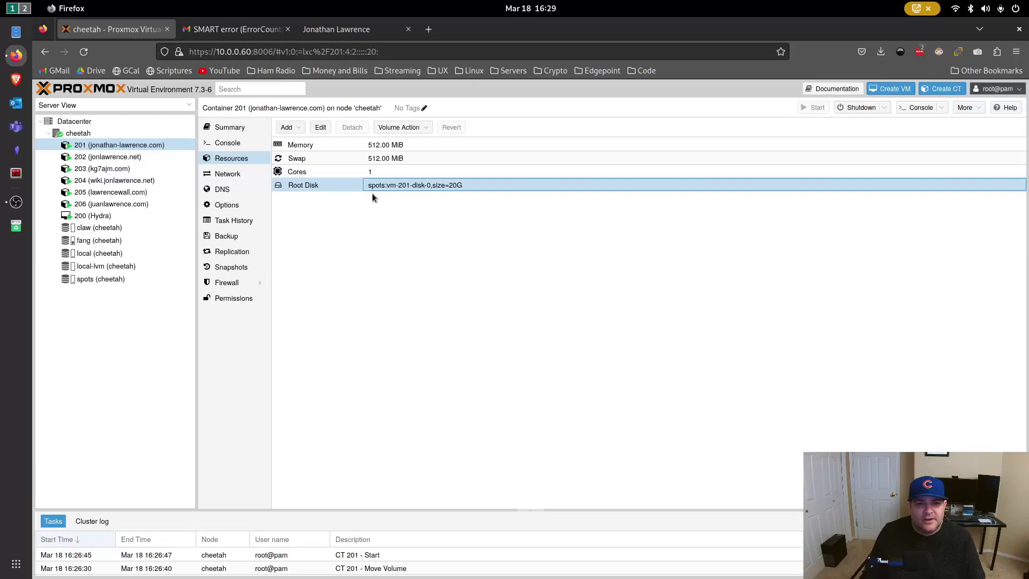
click(425, 129)
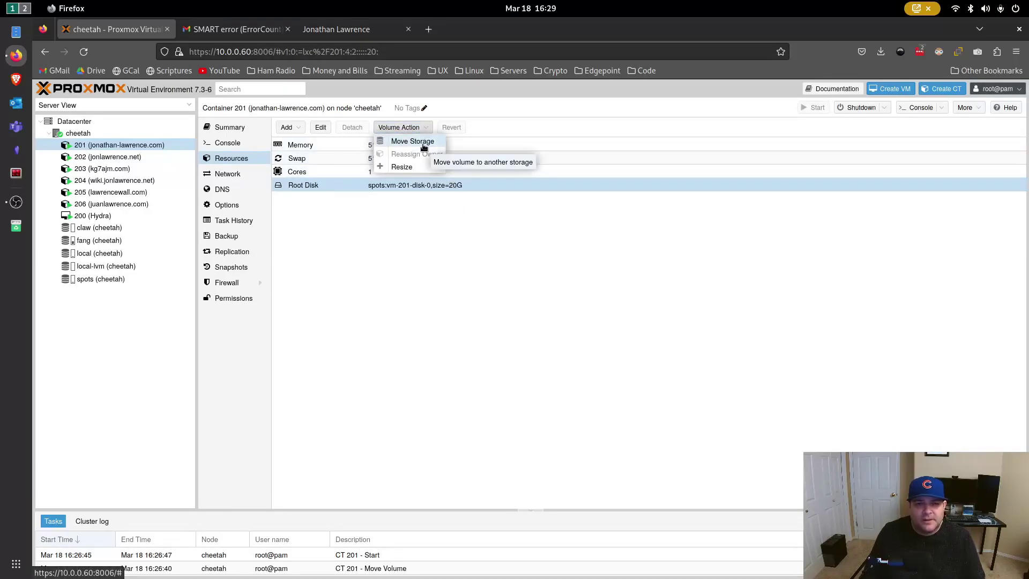
click(422, 143)
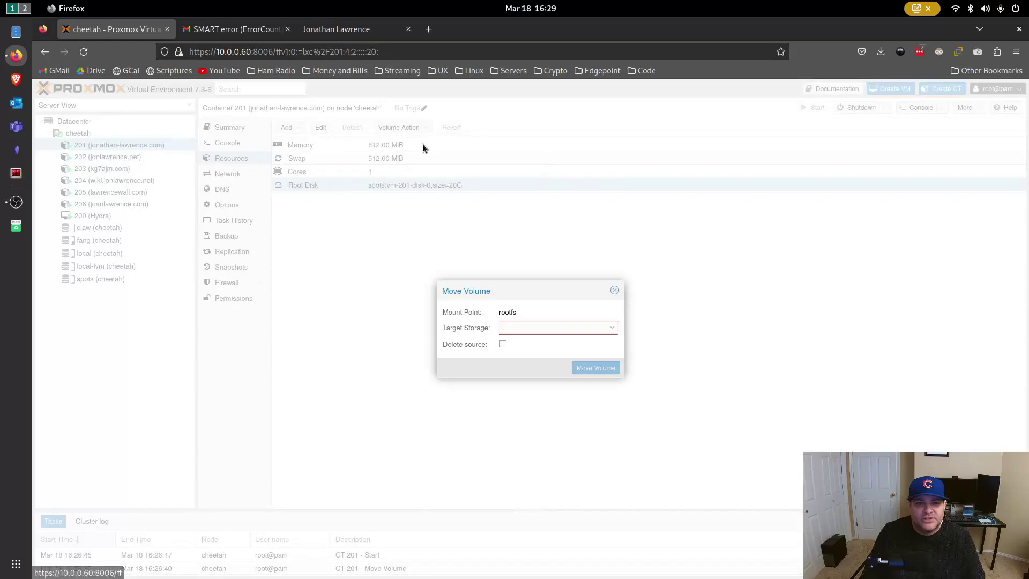
click(612, 328)
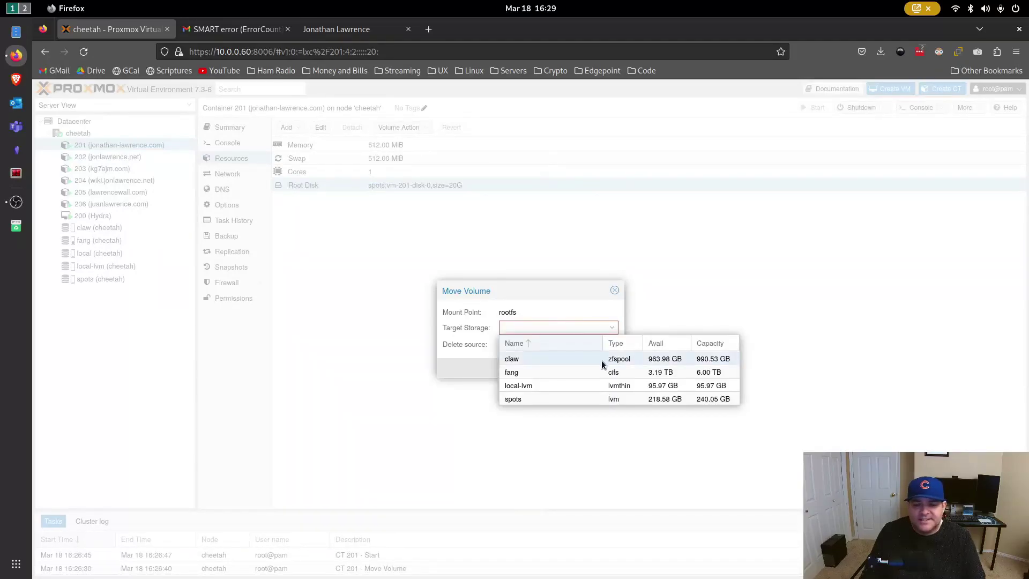
click(533, 359)
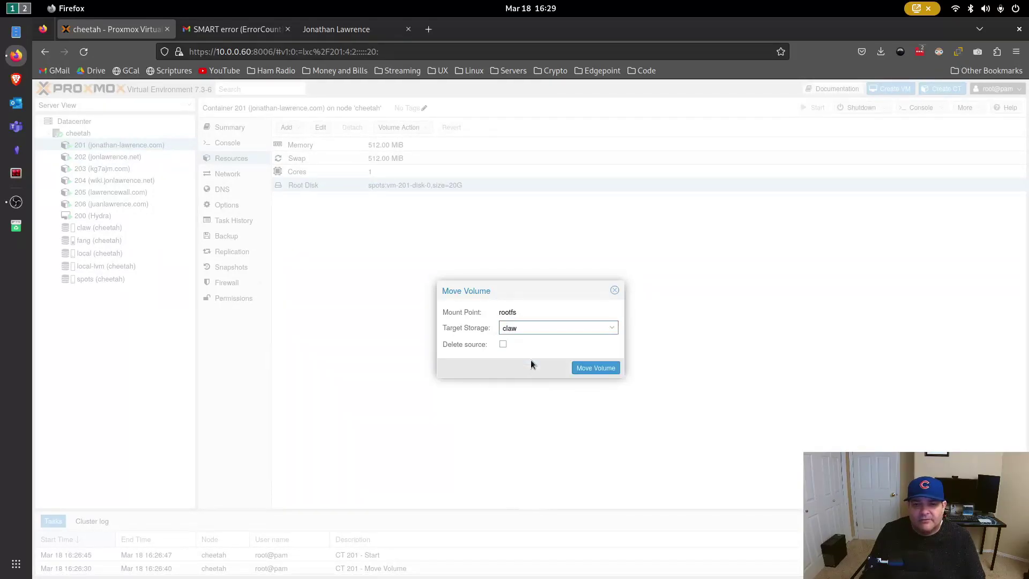
click(503, 344)
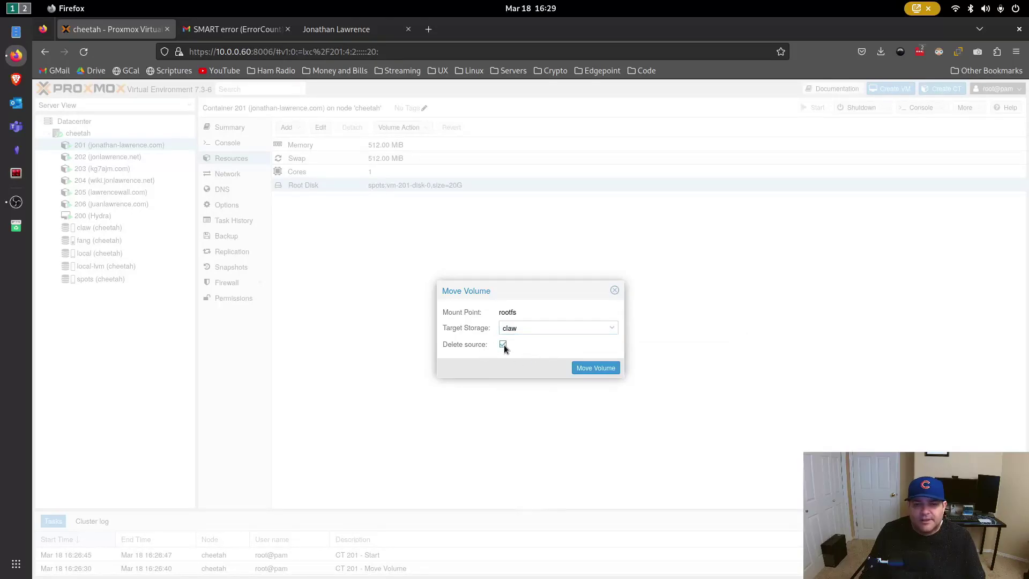
click(593, 369)
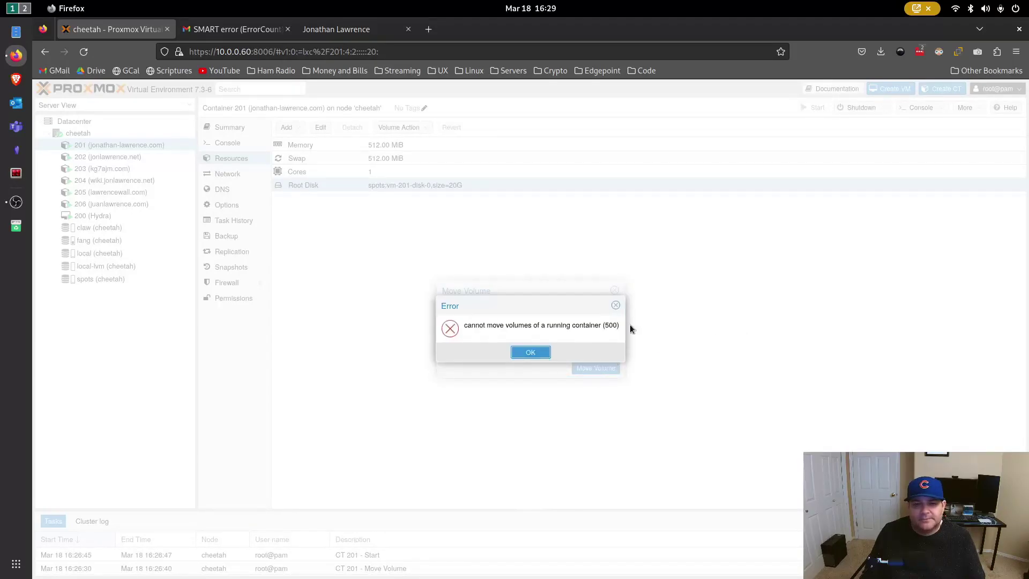
click(530, 354)
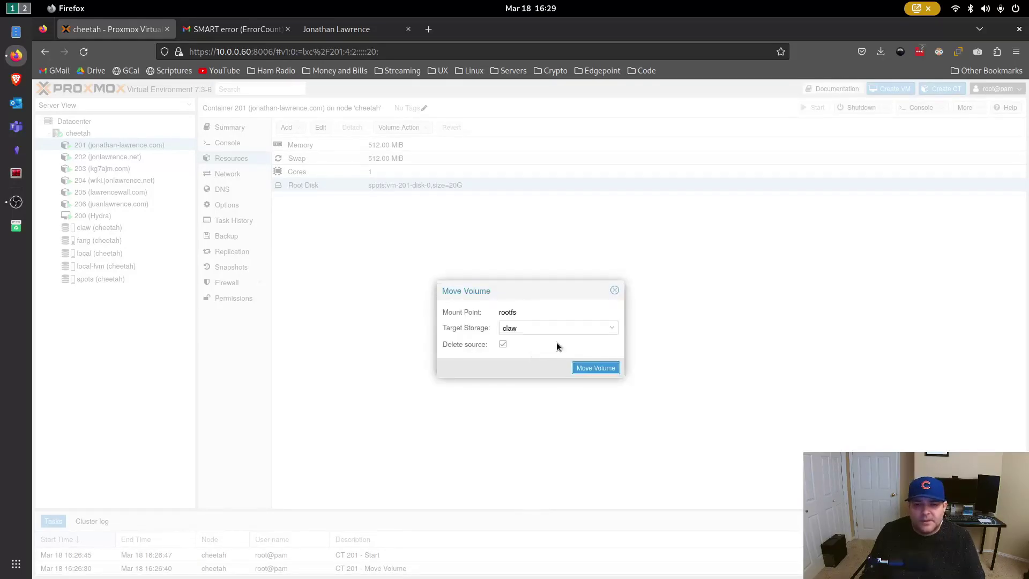
click(616, 292)
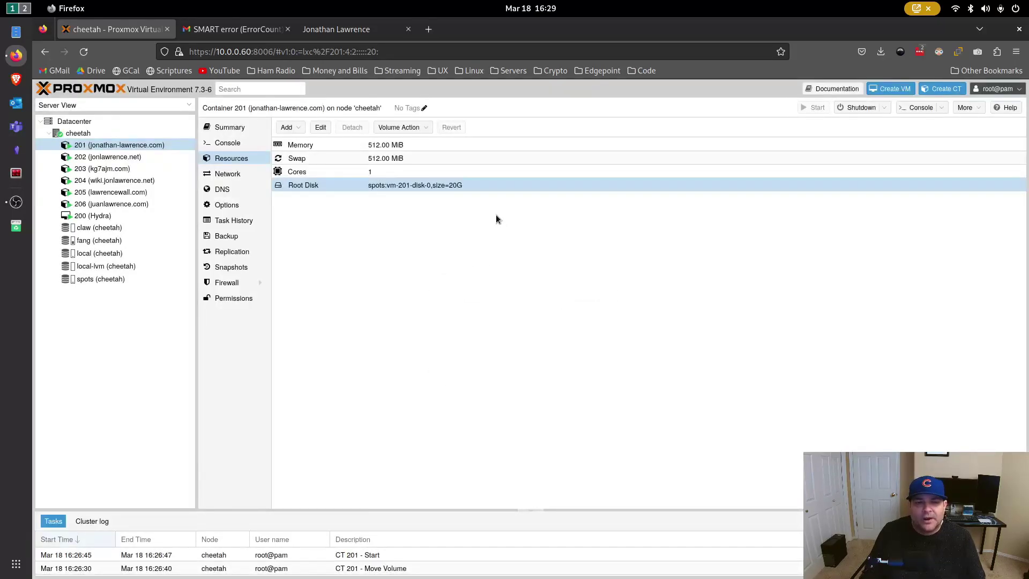
Shut down container 201 and confirm the shutdown.
click(867, 108)
click(499, 356)
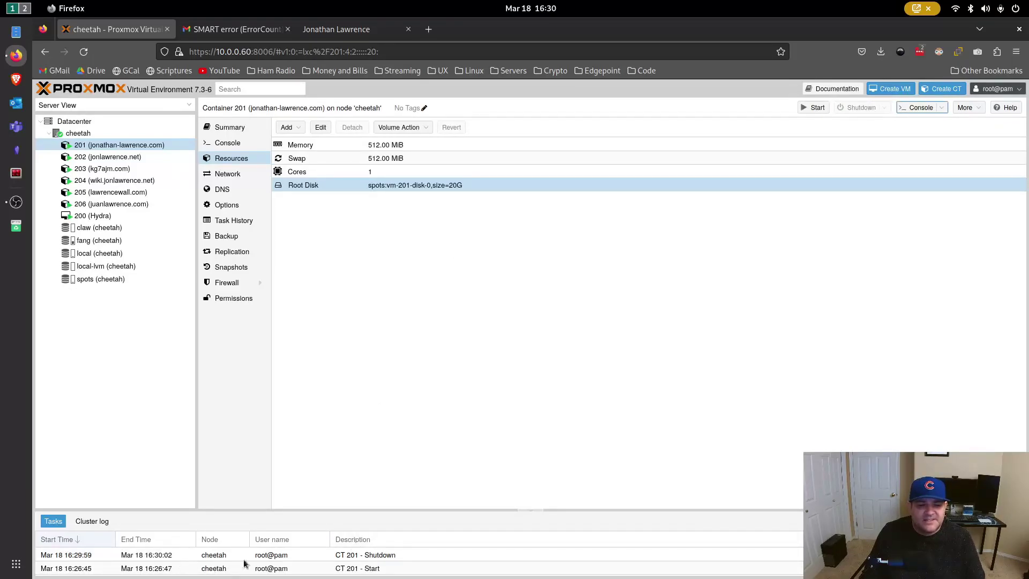
click(525, 315)
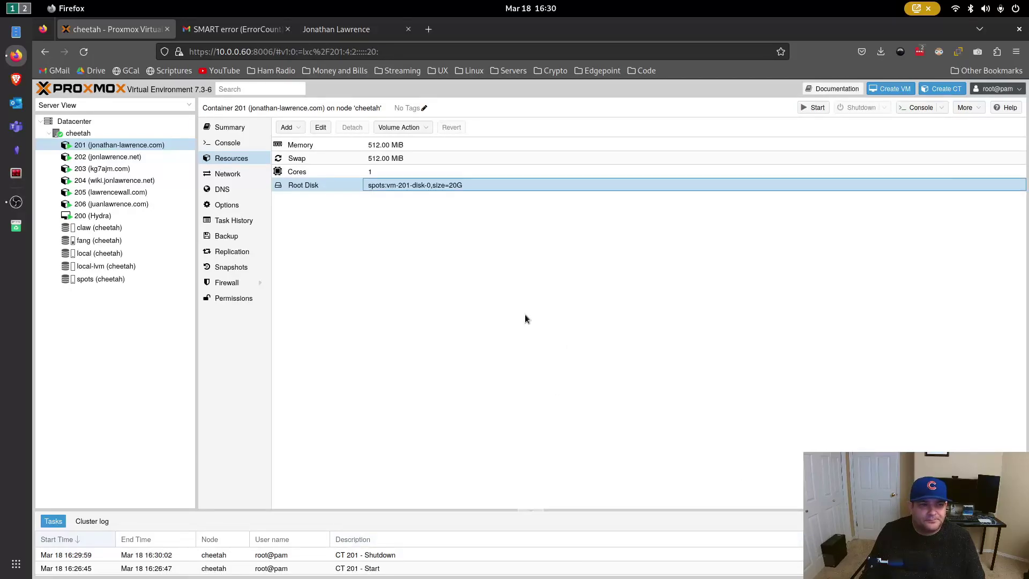
Move container 201's root disk to the claw storage with the source deleted, and close the task viewer once the move finishes.
click(424, 128)
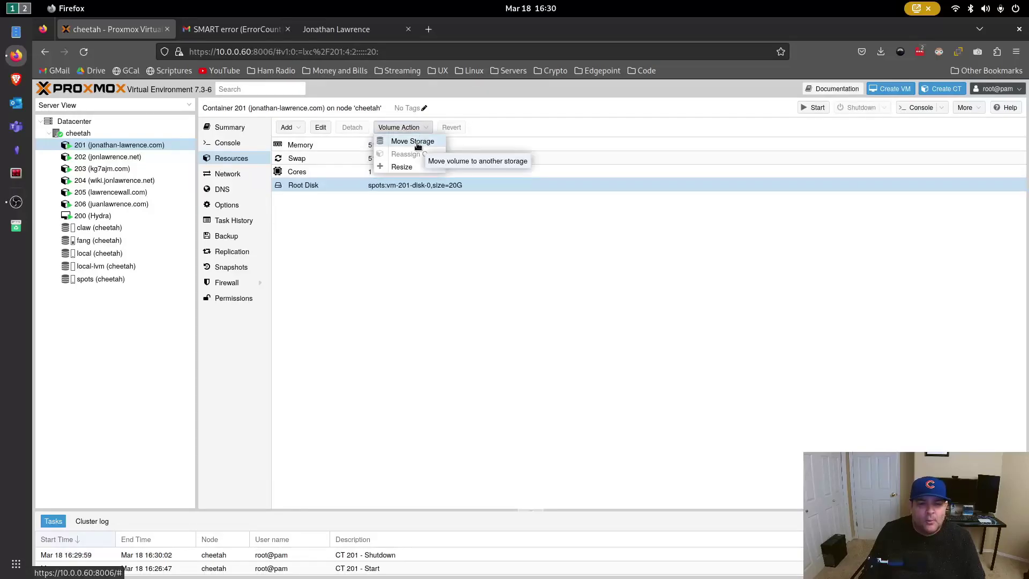
click(414, 141)
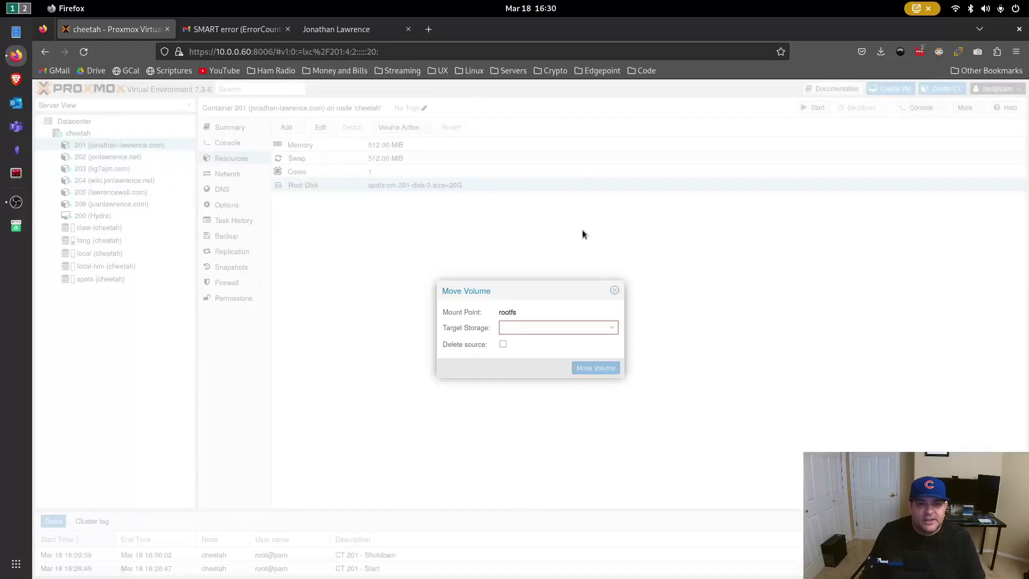
click(611, 327)
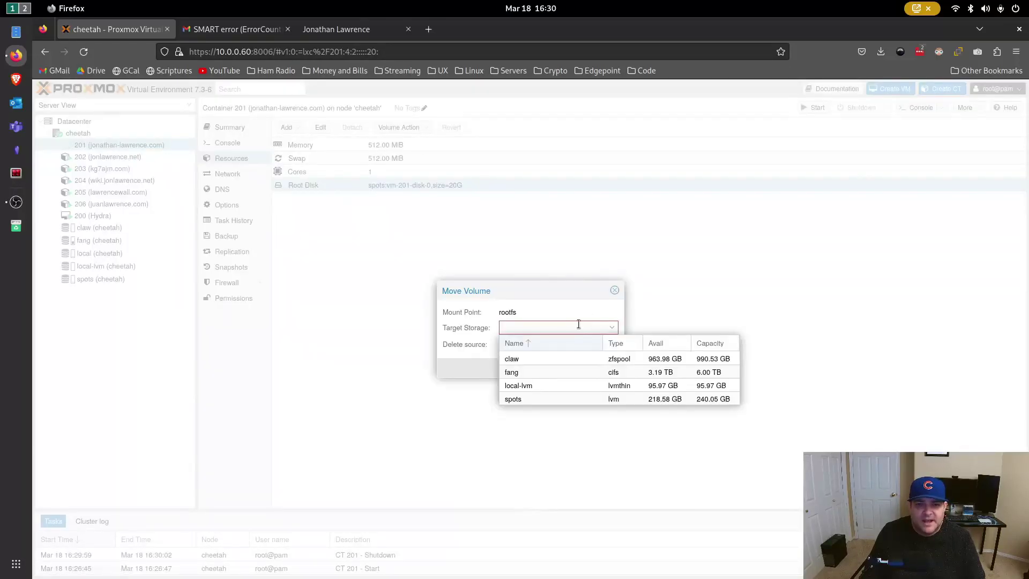
click(565, 356)
click(502, 345)
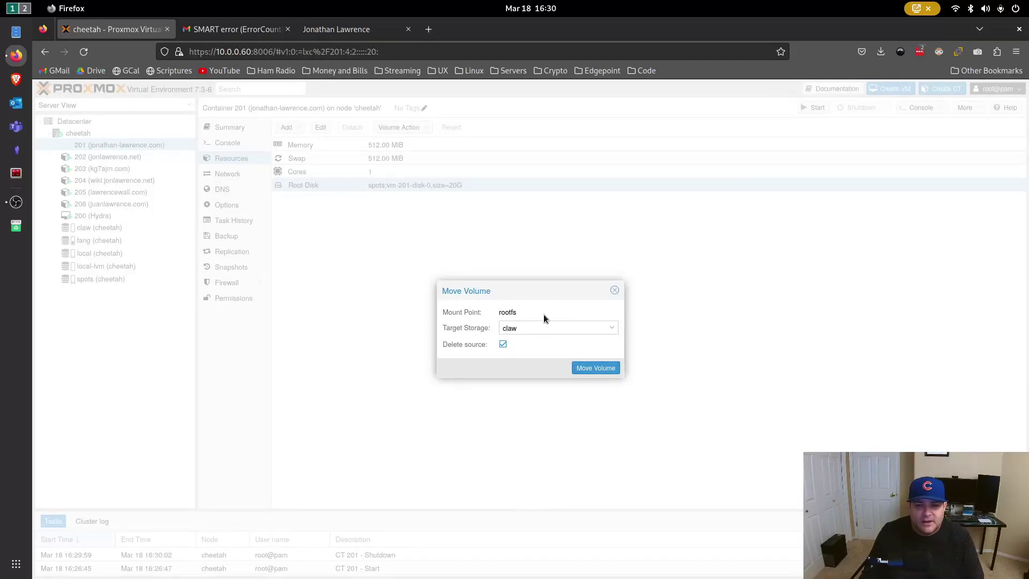
click(595, 368)
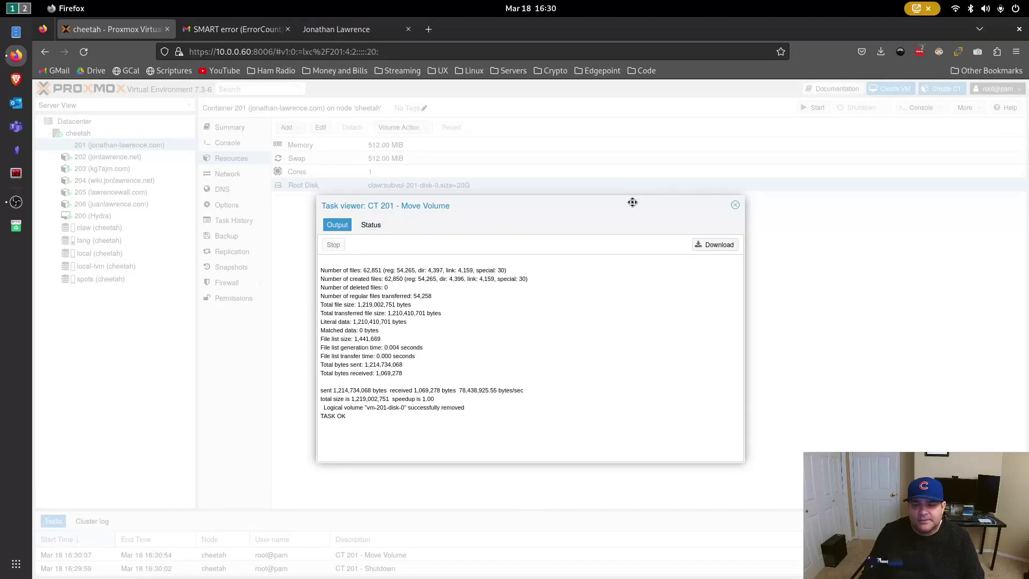
click(735, 206)
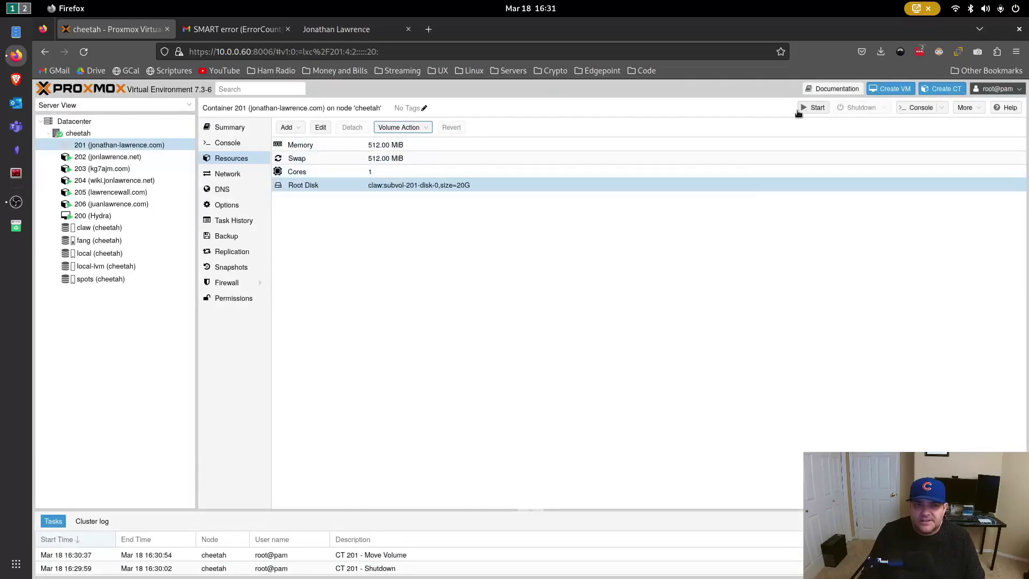
Reload the website hosted by the stopped container 201, and start the container again.
click(343, 27)
click(82, 53)
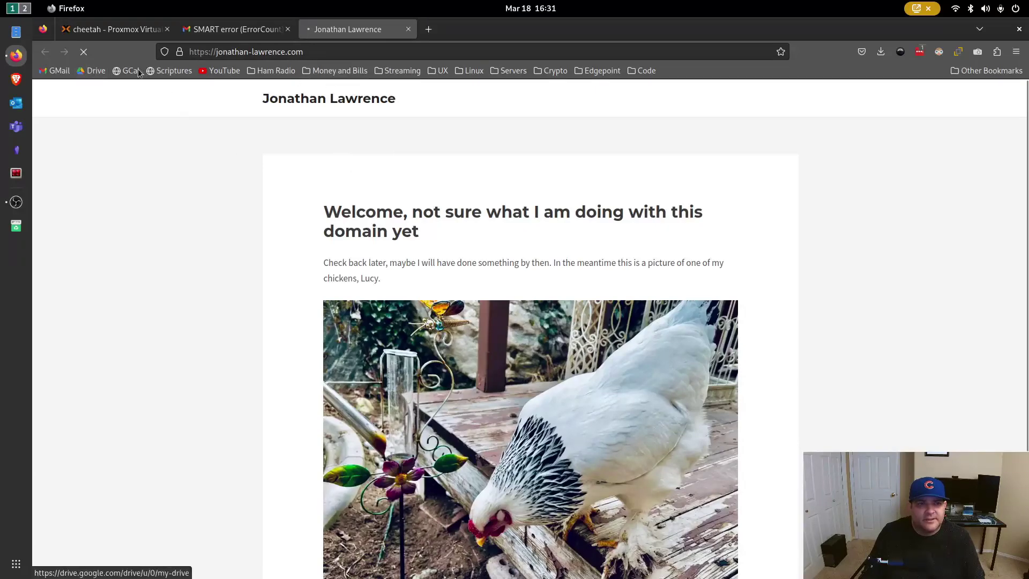
click(119, 30)
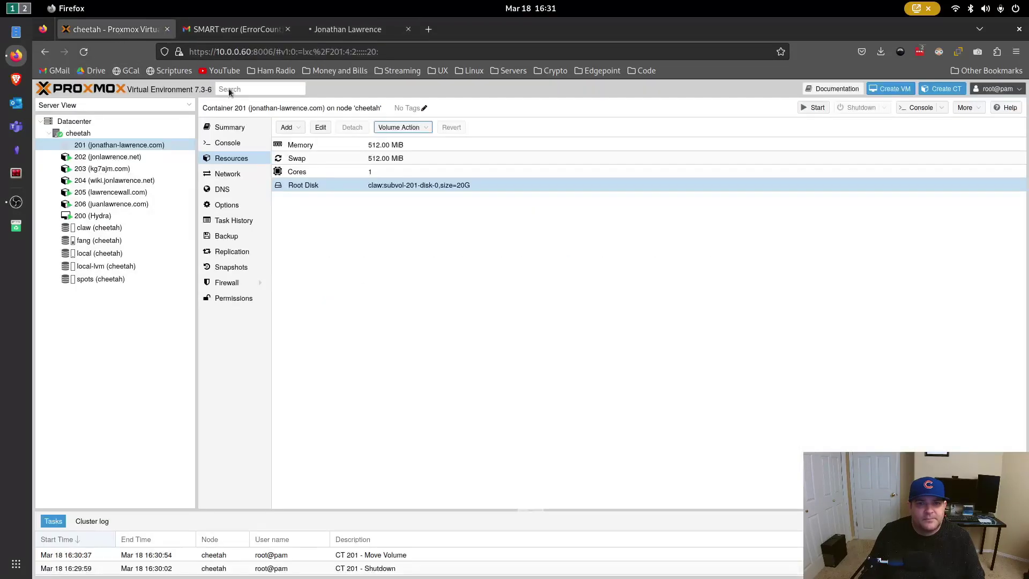
click(812, 108)
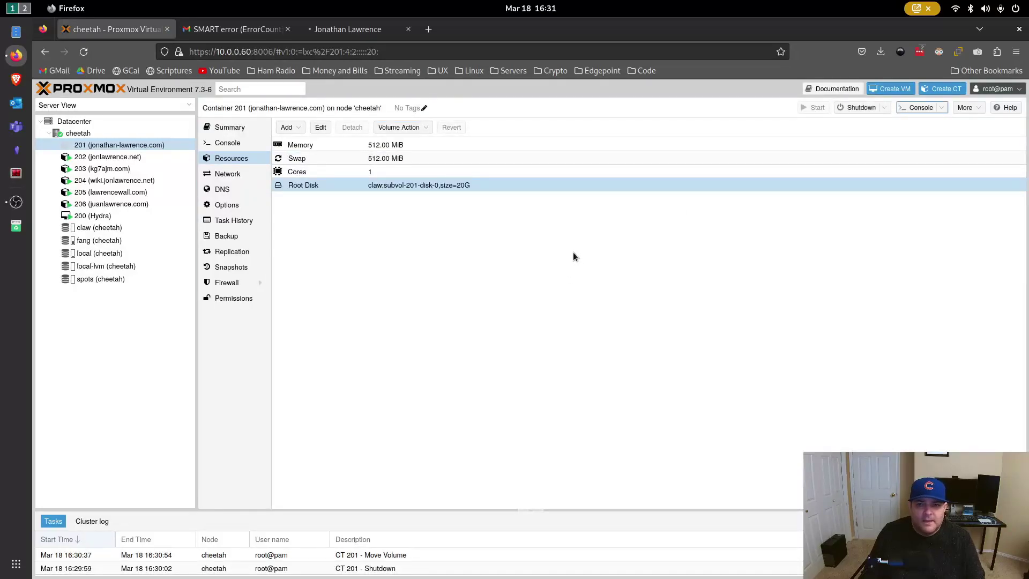
Check that container 201 has started, reload its website to verify the page loads, and return to the container's resources.
click(328, 30)
click(97, 29)
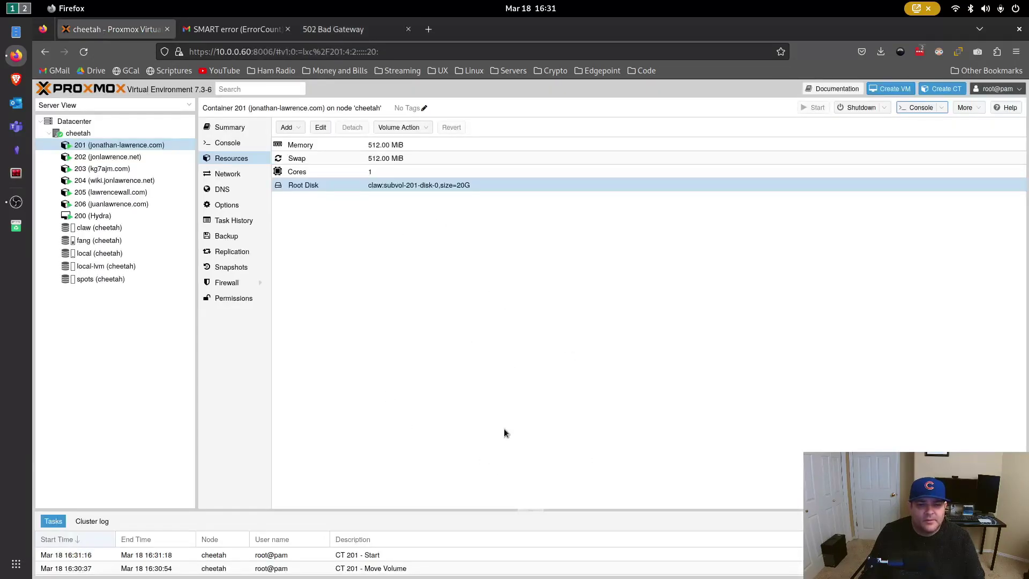
click(321, 33)
click(84, 51)
scroll(580, 288, down, 3)
scroll(581, 288, up, 3)
click(99, 34)
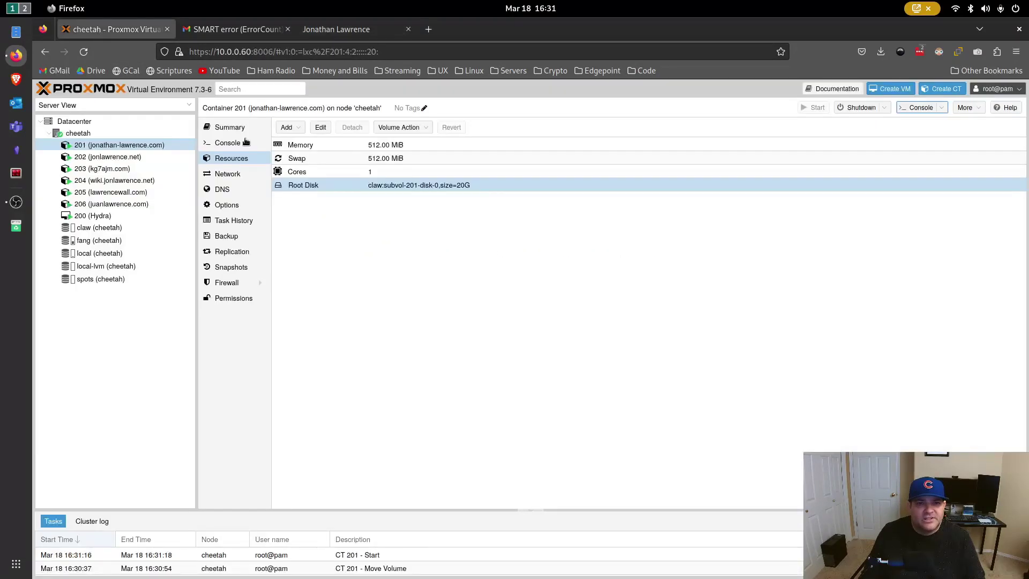